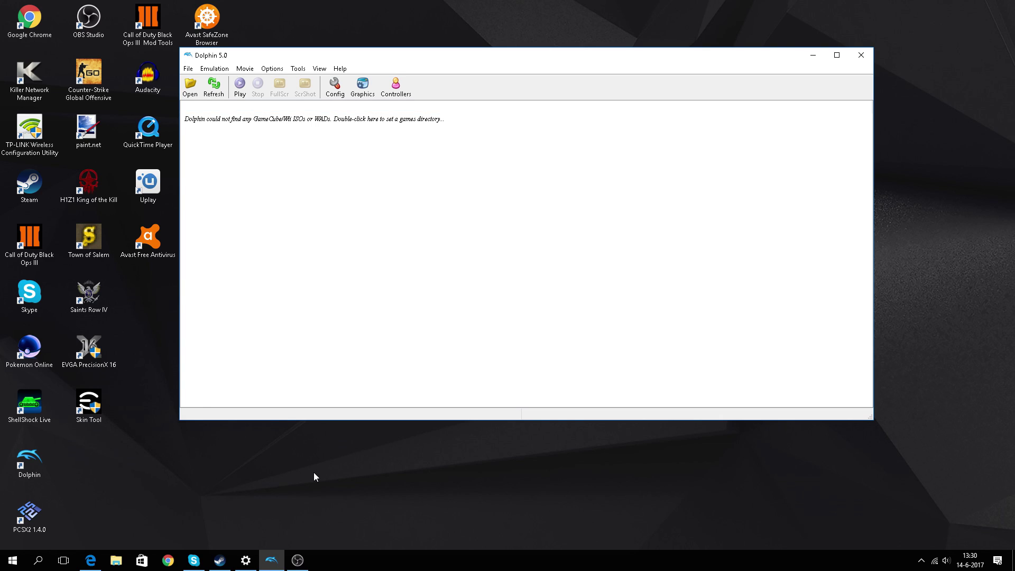
Show the system specs, then browse Dolphin's General, Interface, Audio, GameCube, Wii, Paths and Advanced pages.
{"action": "left_click", "coordinate": [246, 560]}
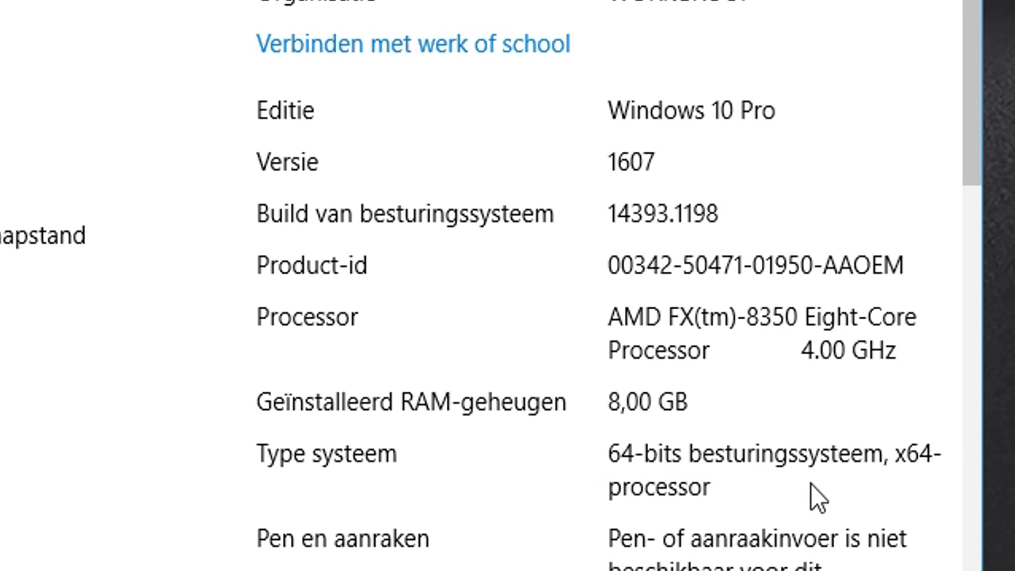
{"action": "scroll", "coordinate": [762, 304], "scroll_direction": "down", "scroll_amount": 3}
{"action": "scroll", "coordinate": [761, 304], "scroll_direction": "down", "scroll_amount": 3}
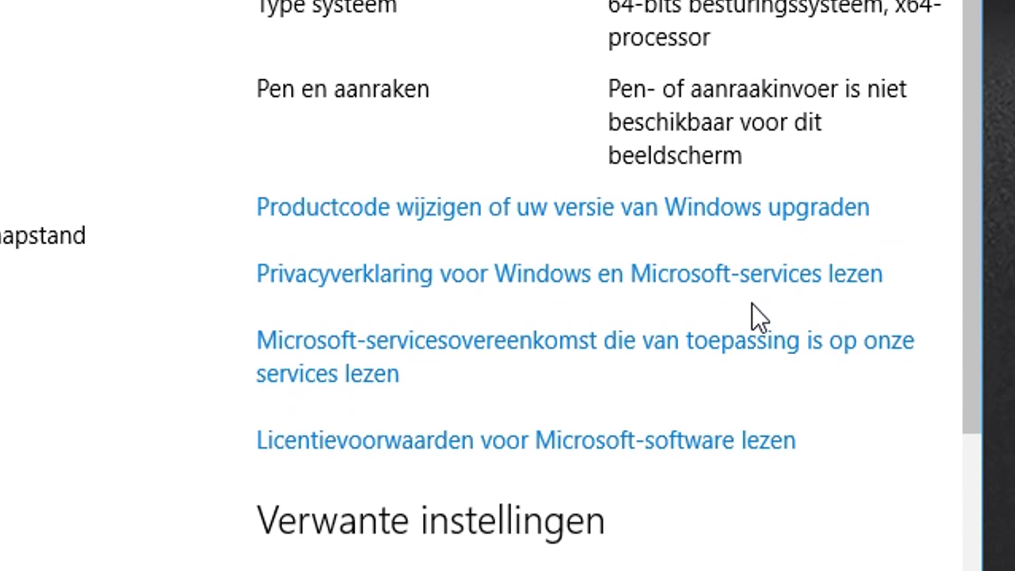
{"action": "scroll", "coordinate": [746, 304], "scroll_direction": "up", "scroll_amount": 2}
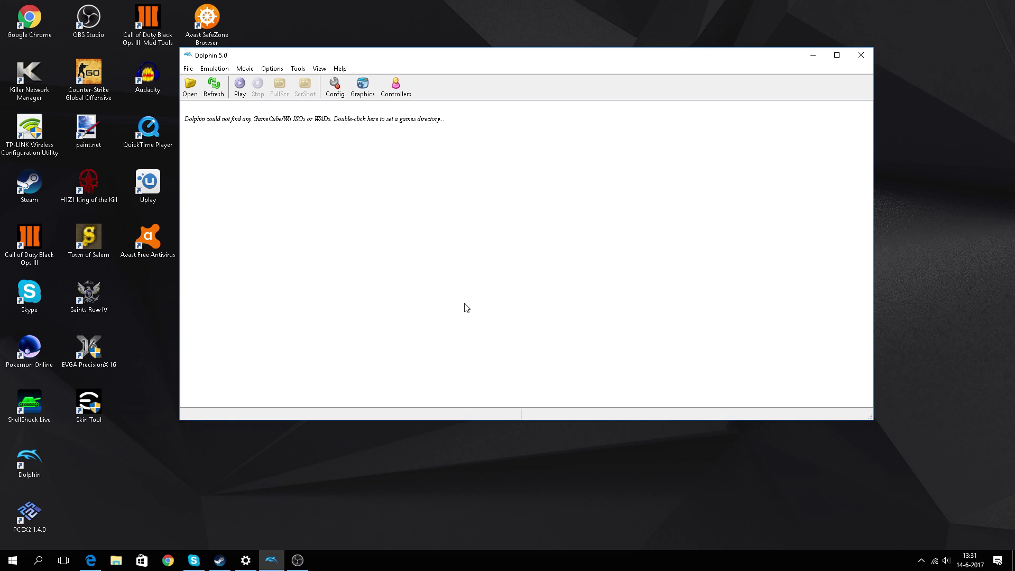
{"action": "left_click", "coordinate": [336, 90]}
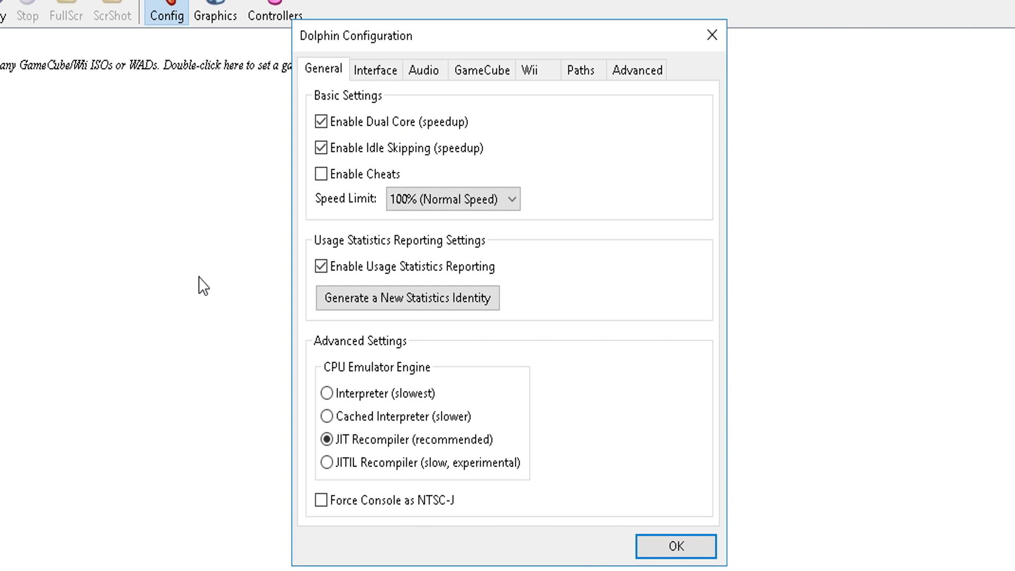
{"action": "left_click", "coordinate": [376, 70]}
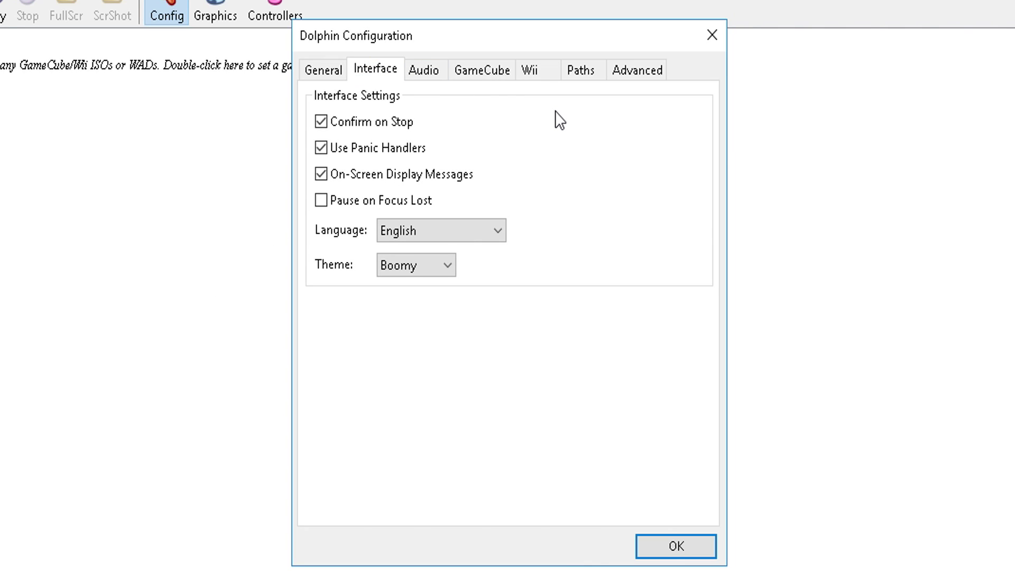
{"action": "left_click", "coordinate": [424, 70]}
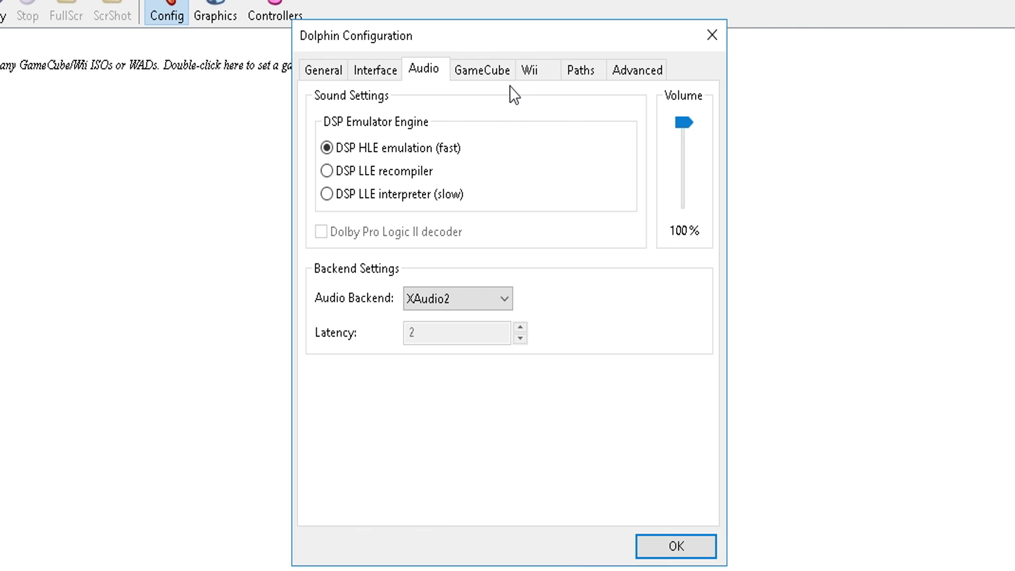
{"action": "left_click", "coordinate": [482, 70]}
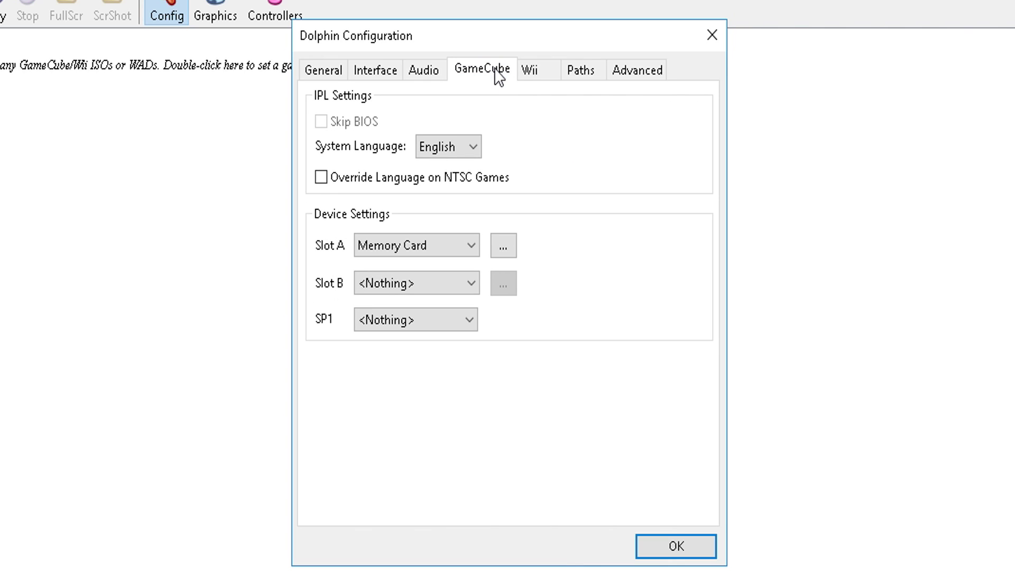
{"action": "left_click", "coordinate": [533, 72]}
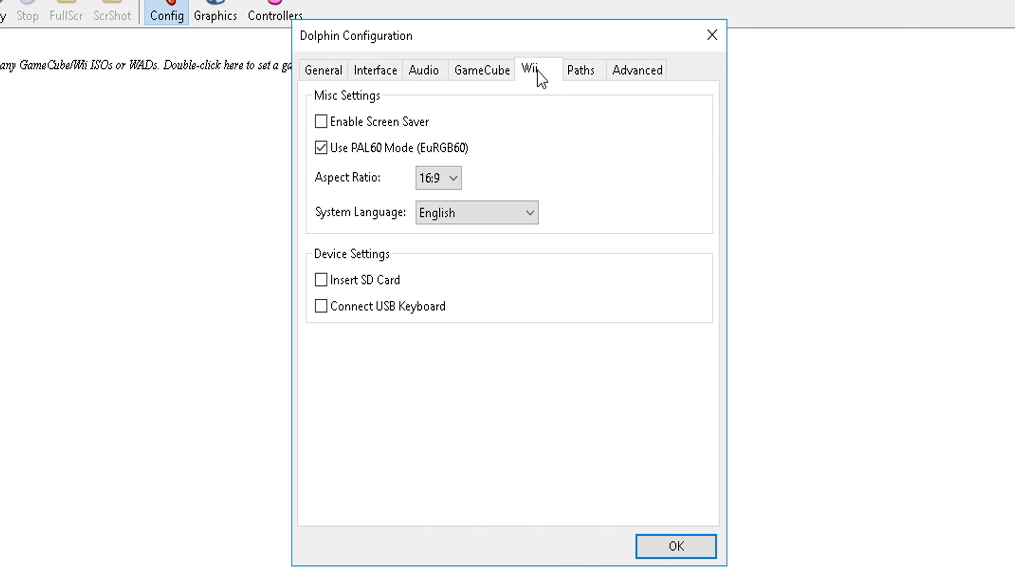
{"action": "left_click", "coordinate": [581, 71]}
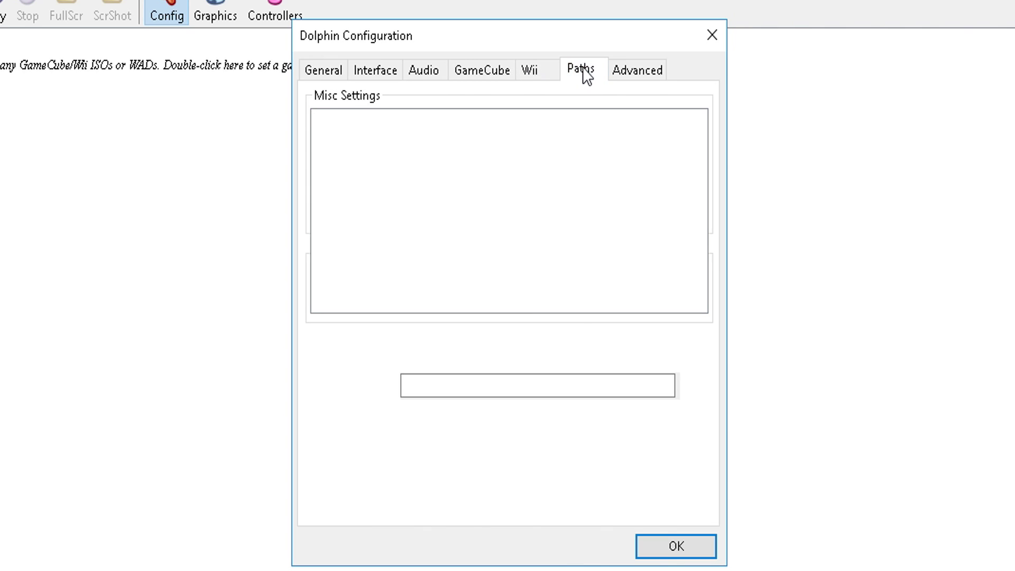
{"action": "left_click", "coordinate": [627, 70]}
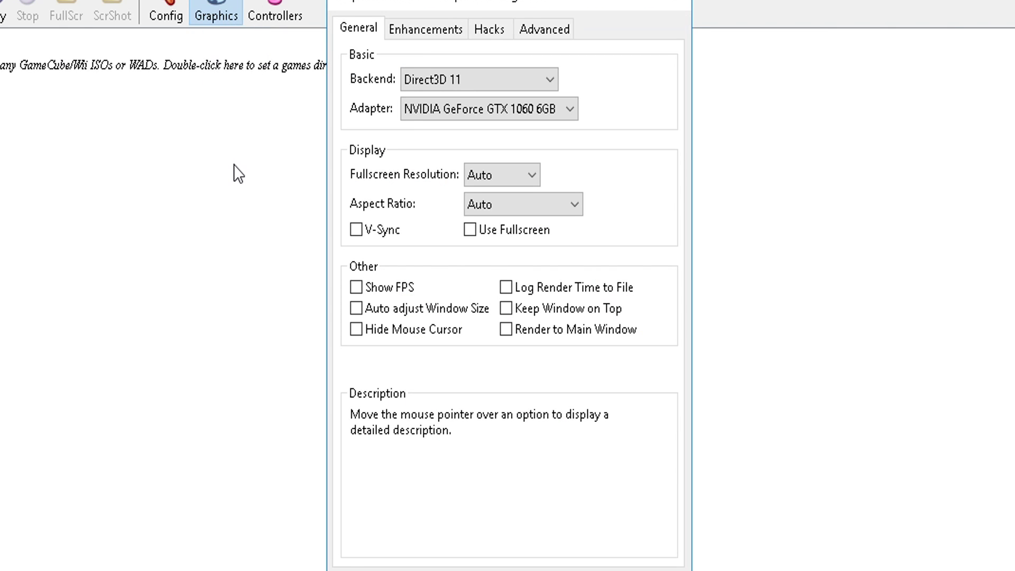
Look over the Enhancements, Hacks (texture cache accuracy) and Advanced graphics tabs, then close the dialog.
{"action": "left_click", "coordinate": [426, 30]}
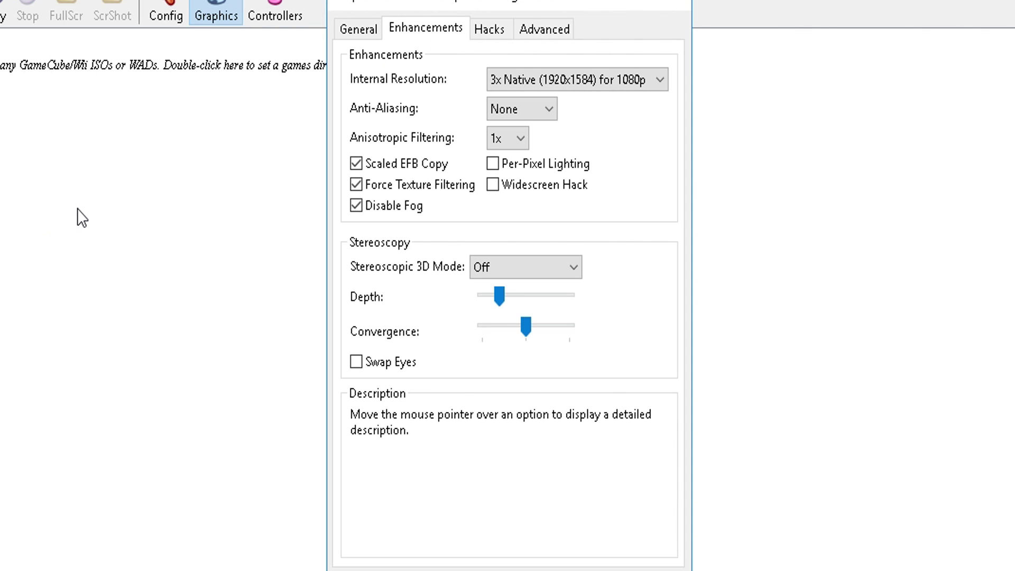
{"action": "left_click", "coordinate": [489, 32]}
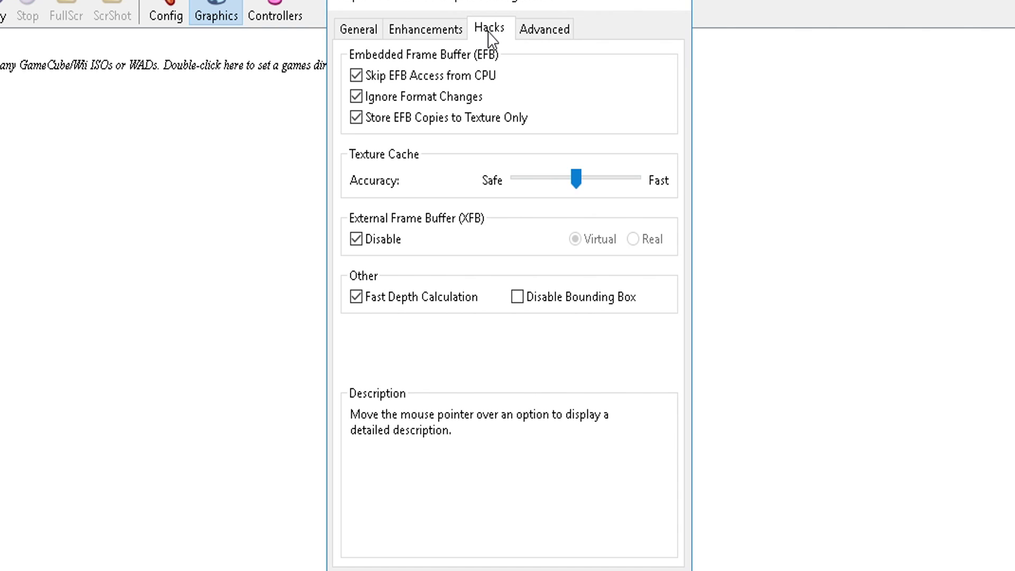
{"action": "left_click", "coordinate": [532, 29]}
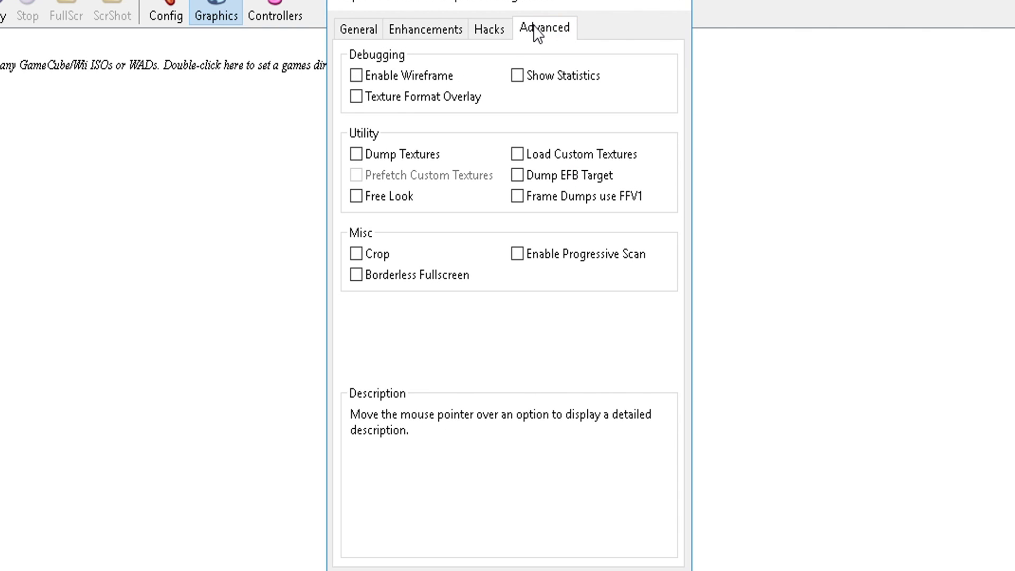
{"action": "left_click", "coordinate": [688, 7]}
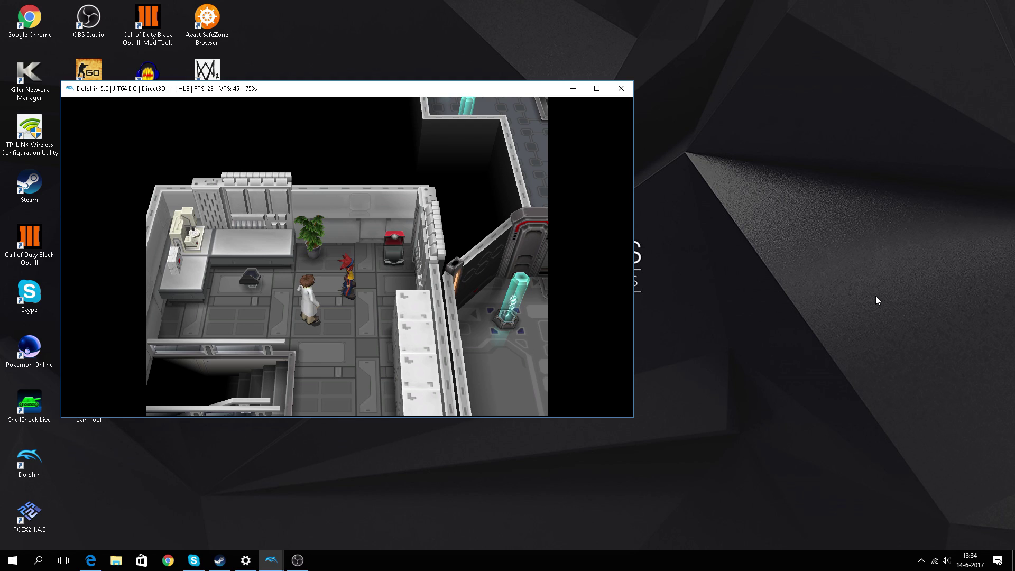
{"action": "mouse_move", "coordinate": [270, 560]}
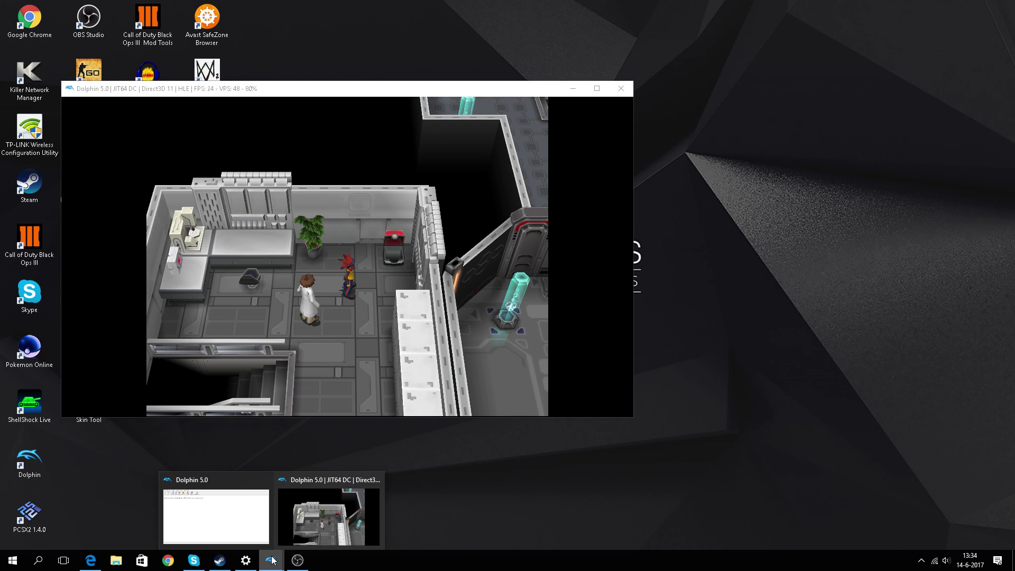
Move the main window aside, briefly open and close Graphics, then bring the game window forward.
{"action": "left_click", "coordinate": [211, 517]}
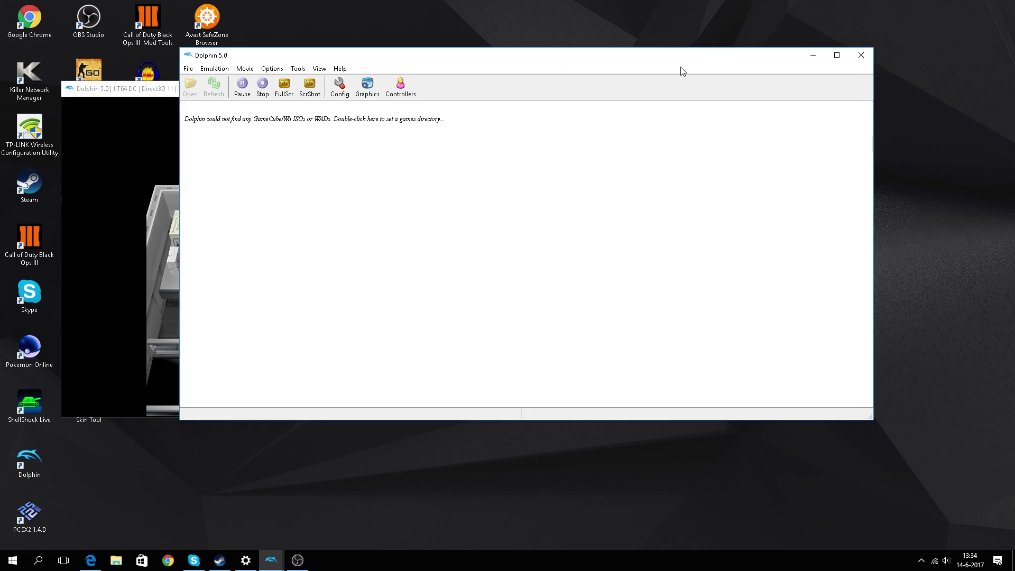
{"action": "mouse_move", "coordinate": [607, 56]}
{"action": "left_mouse_down"}
{"action": "mouse_move", "coordinate": [648, 35]}
{"action": "mouse_move", "coordinate": [774, 57]}
{"action": "left_mouse_up"}
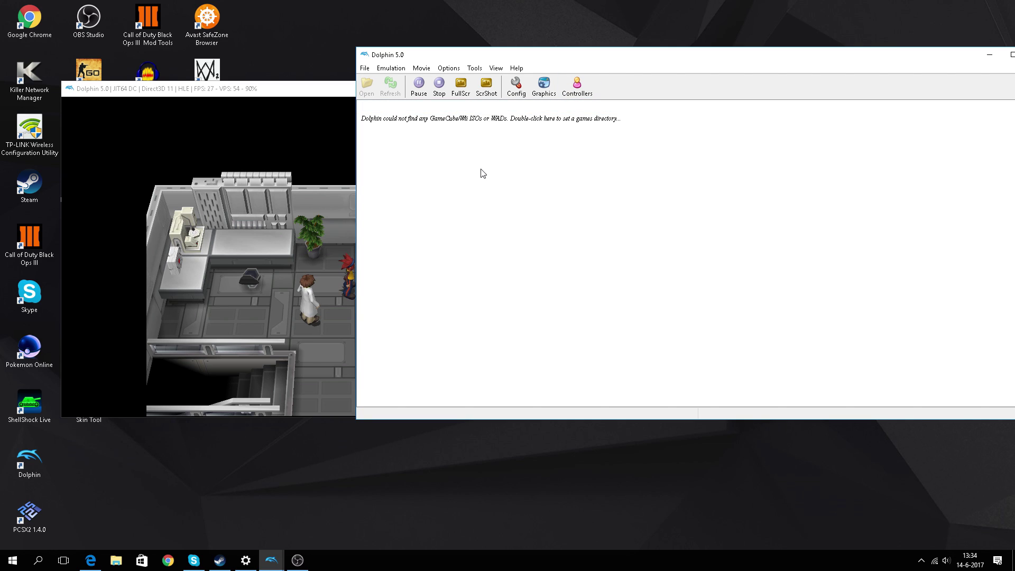
{"action": "left_click", "coordinate": [558, 94]}
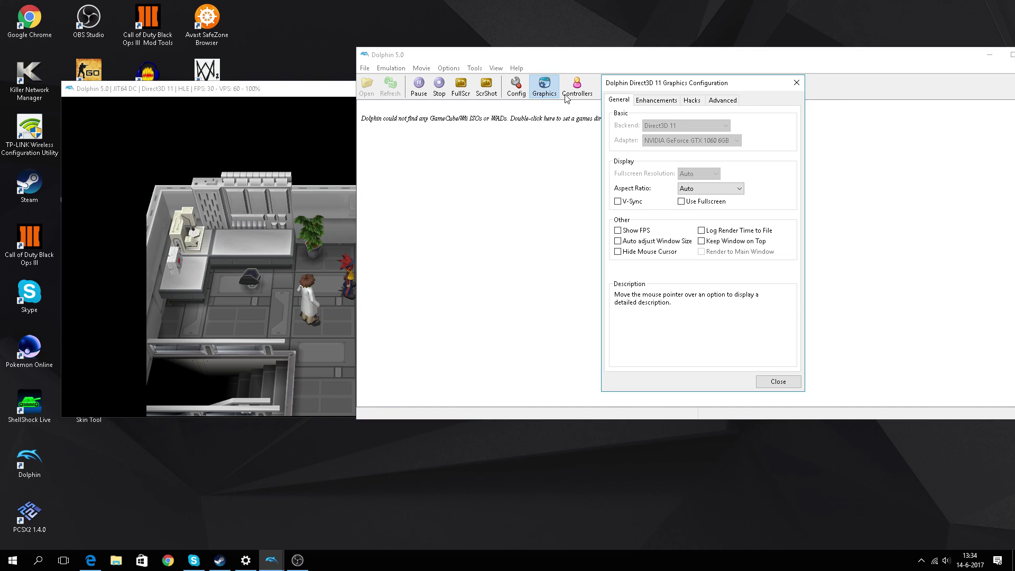
{"action": "left_click", "coordinate": [779, 381]}
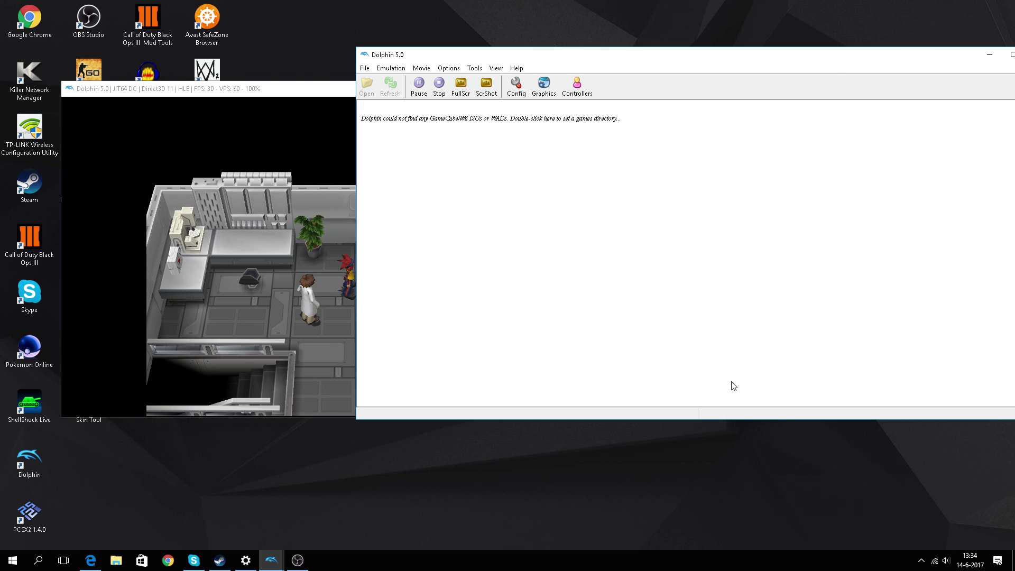
{"action": "left_click", "coordinate": [287, 333]}
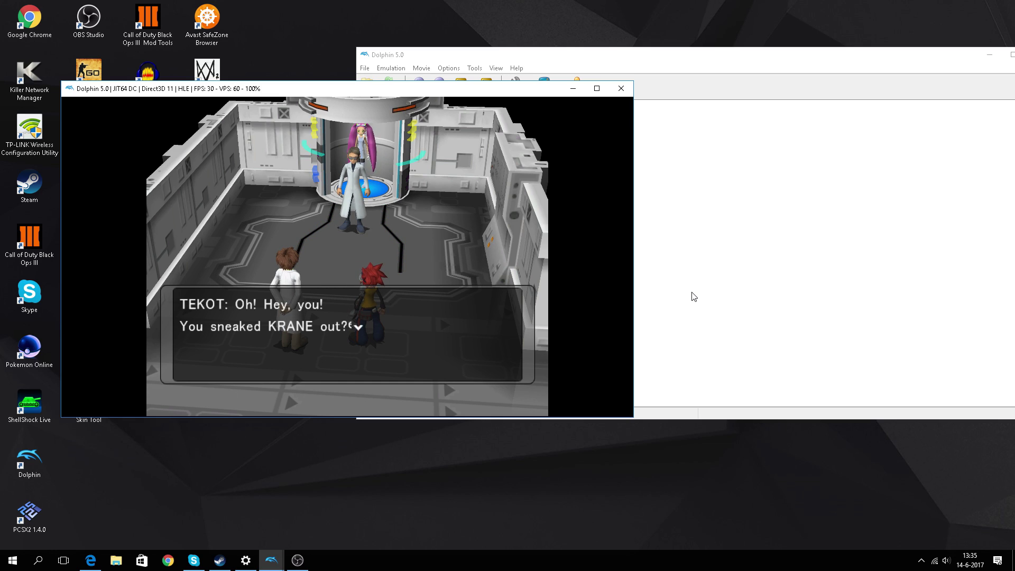
Advance the cutscene through Krane's and Lovrina's dialogue lines with the A button.
{"action": "key", "text": "x"}
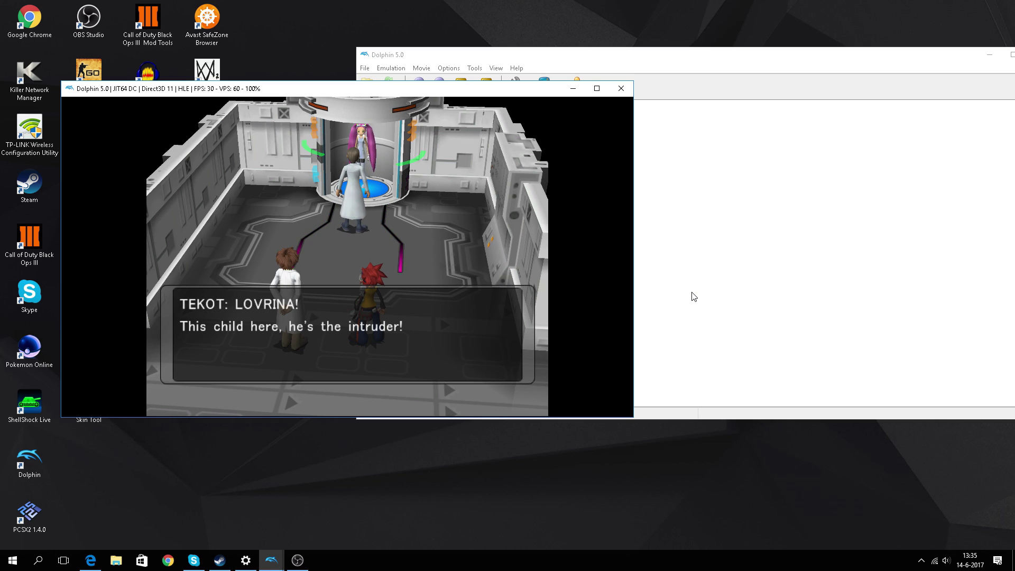
{"action": "key", "text": "x"}
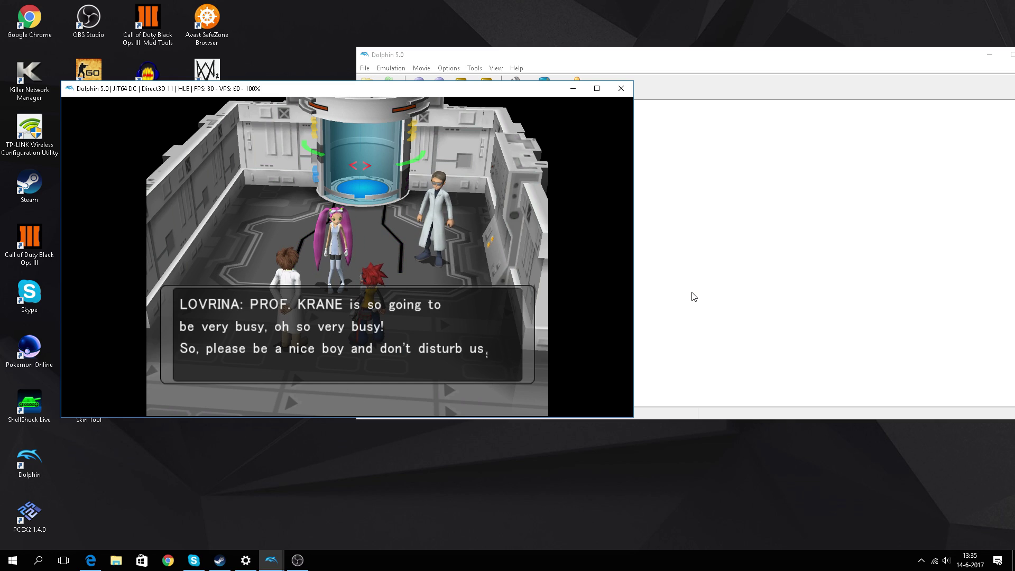
{"action": "key", "text": "x"}
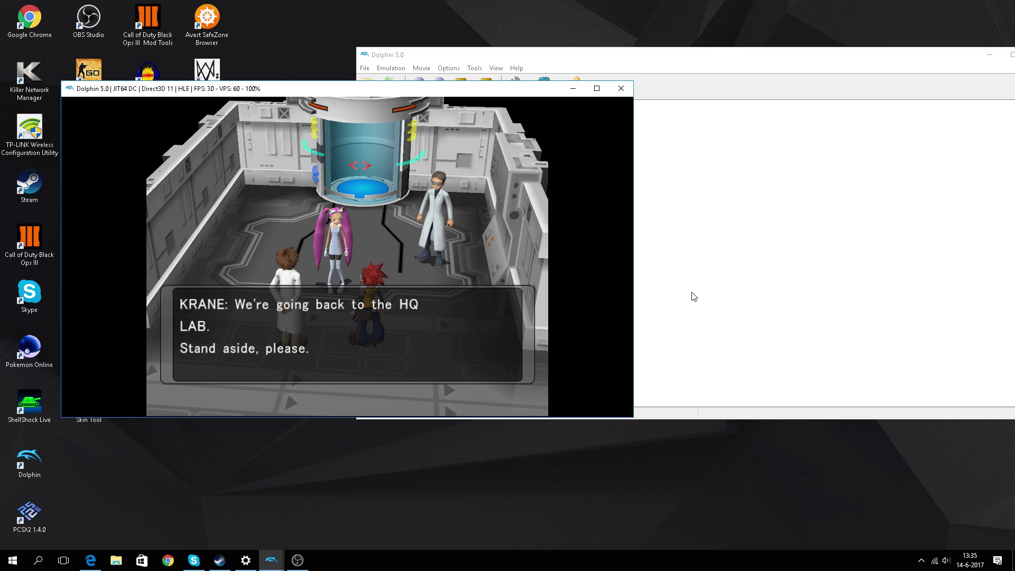
{"action": "key", "text": "x"}
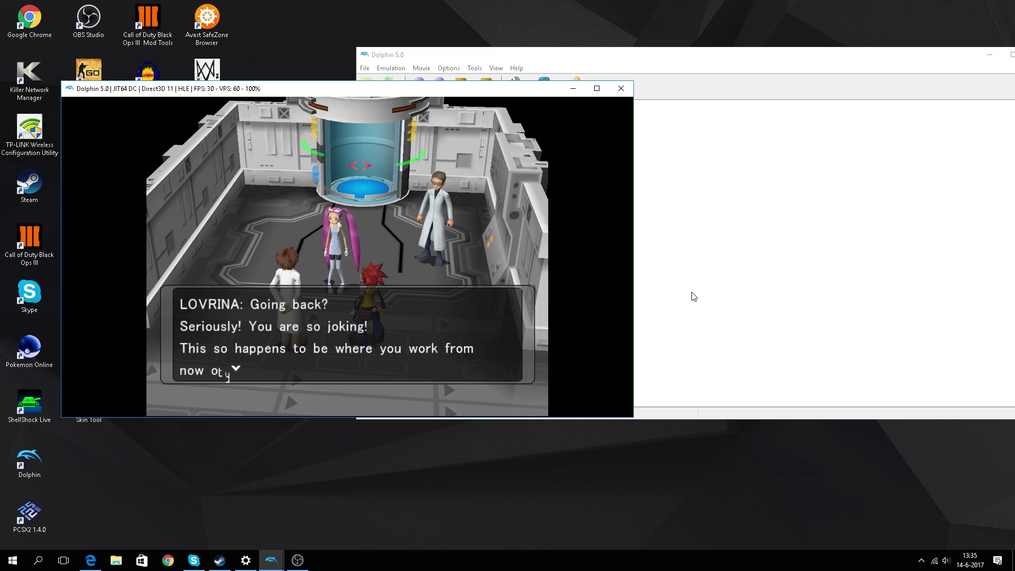
{"action": "key", "text": "x"}
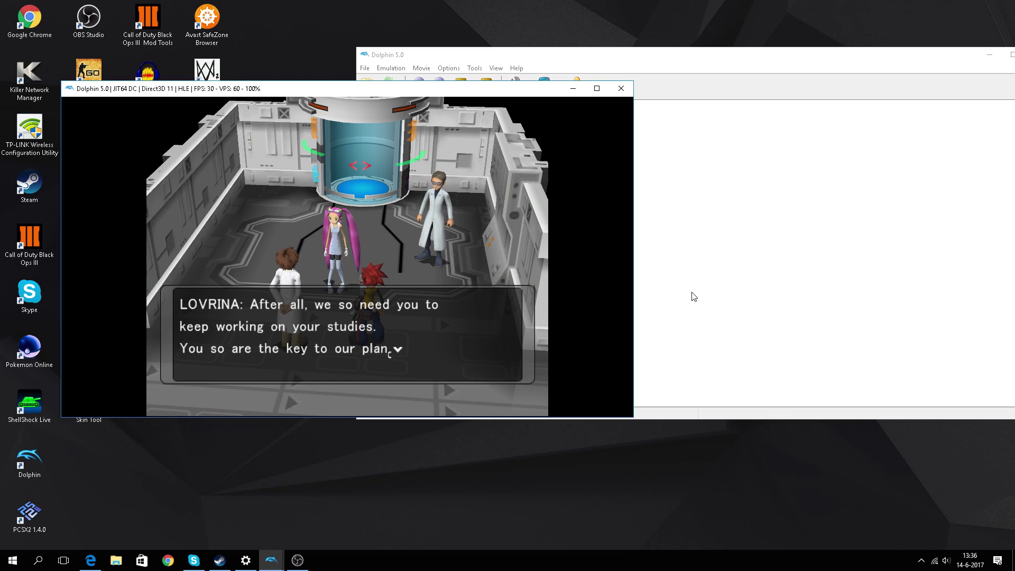
Inspect the middle Texture Cache Accuracy setting on the Graphics Hacks tab, then close the settings.
{"action": "left_click", "coordinate": [683, 176]}
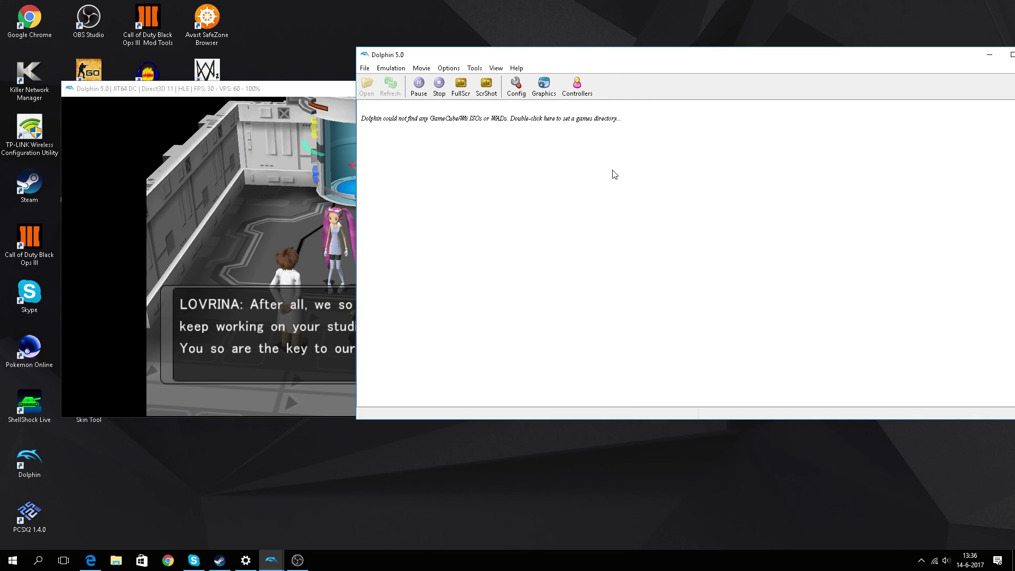
{"action": "left_click", "coordinate": [544, 86]}
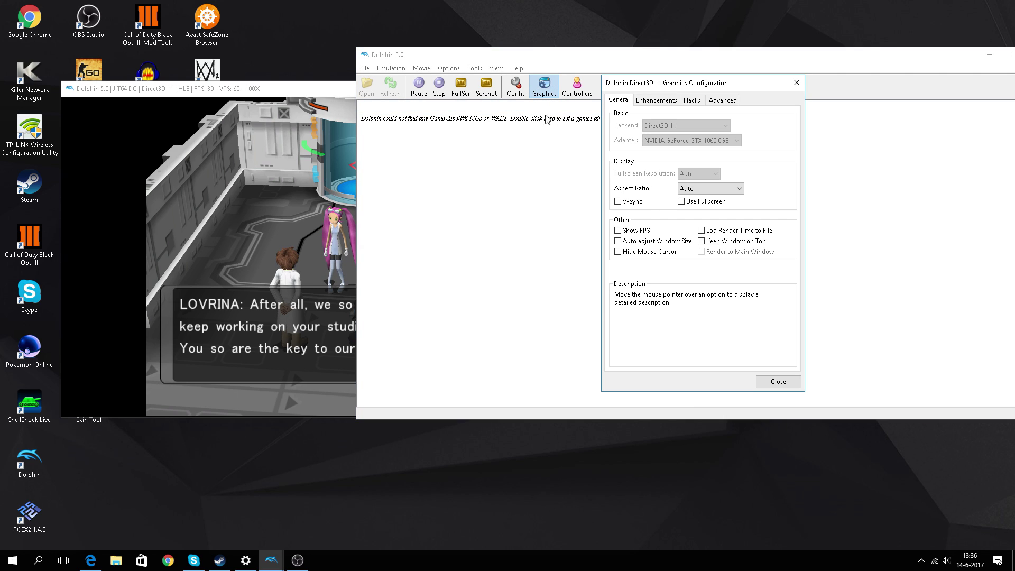
{"action": "left_click", "coordinate": [722, 100]}
{"action": "left_click", "coordinate": [692, 100]}
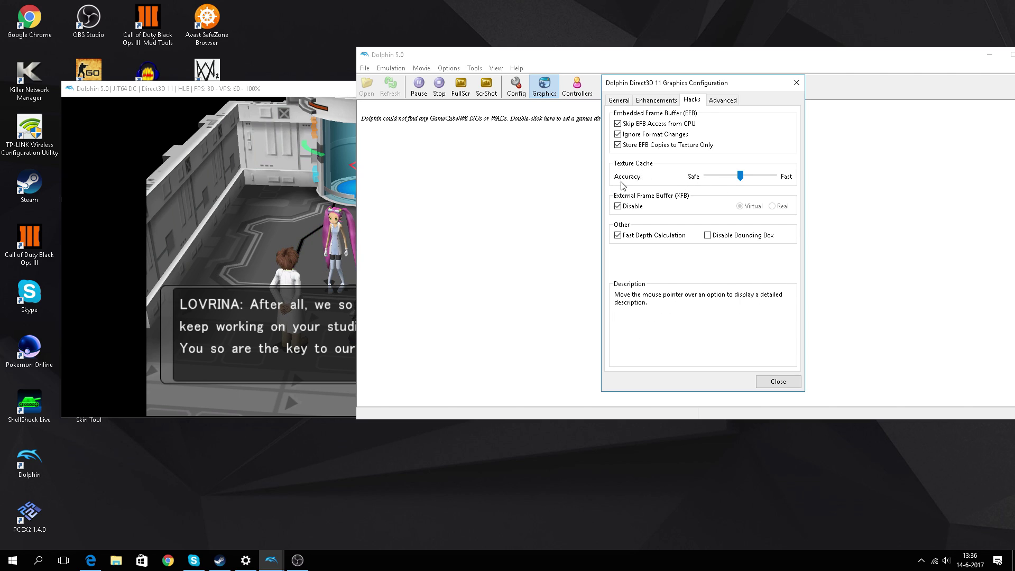
{"action": "mouse_move", "coordinate": [736, 175]}
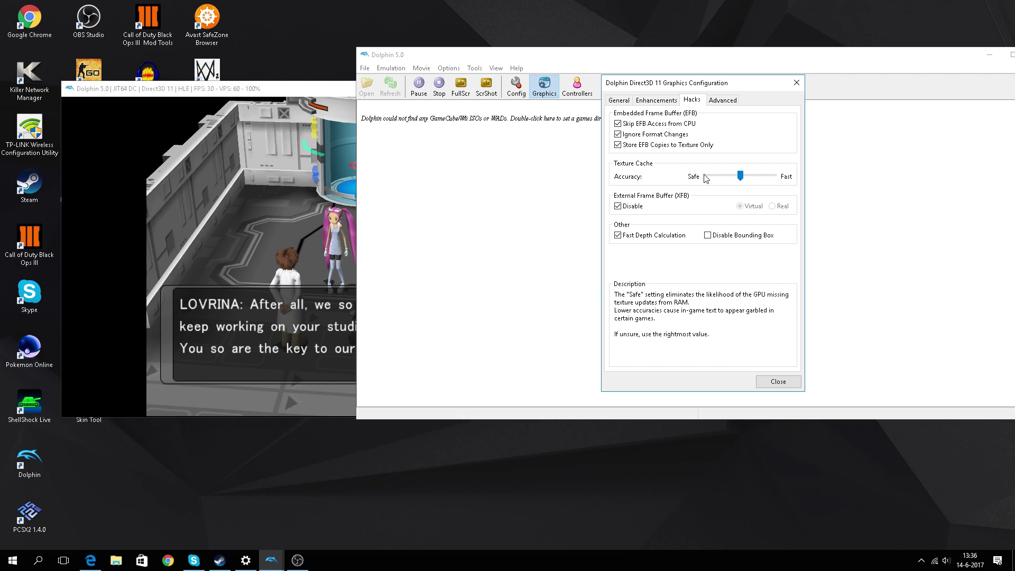
{"action": "left_click", "coordinate": [777, 382]}
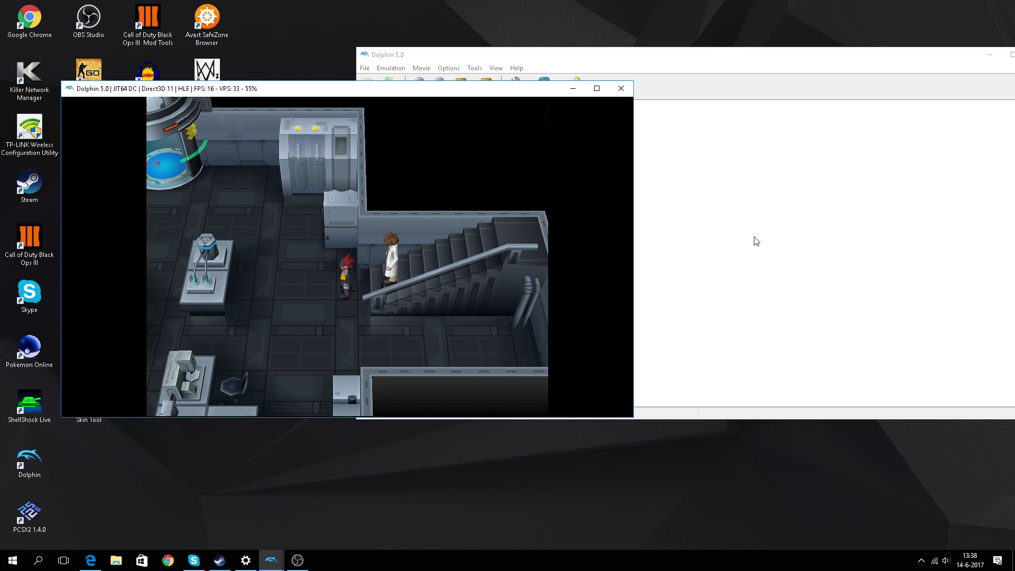
Set Texture Cache Accuracy to Fast on the Hacks tab, then return to the running game.
{"action": "left_click", "coordinate": [756, 240]}
{"action": "left_click", "coordinate": [544, 87]}
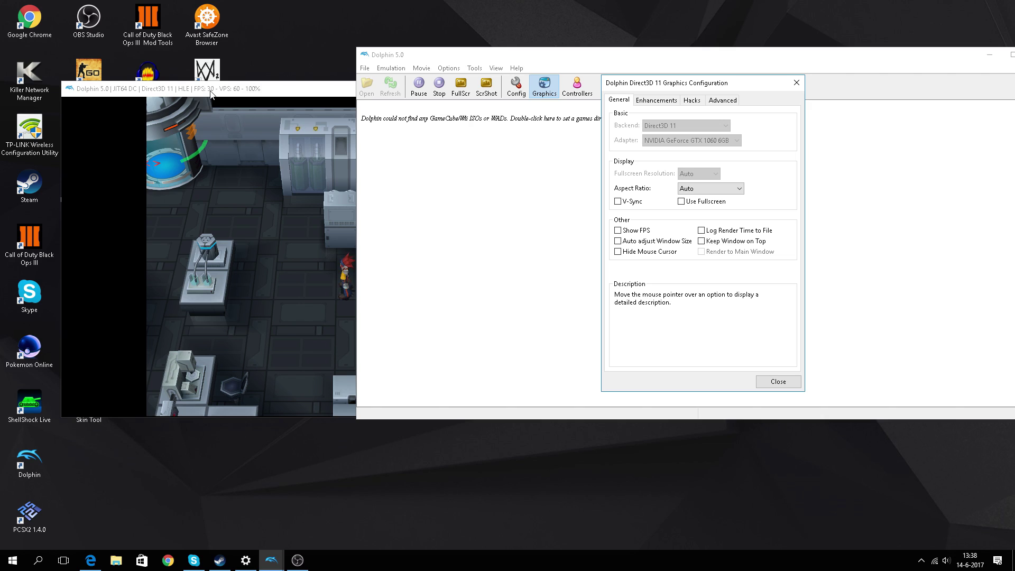
{"action": "left_click", "coordinate": [692, 100]}
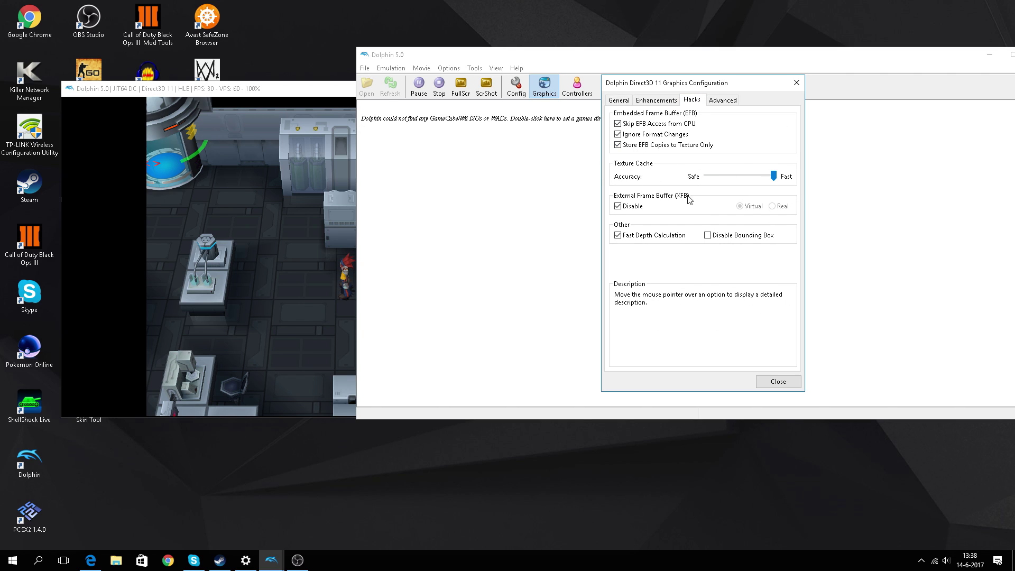
{"action": "left_click", "coordinate": [778, 382]}
{"action": "left_click", "coordinate": [276, 324]}
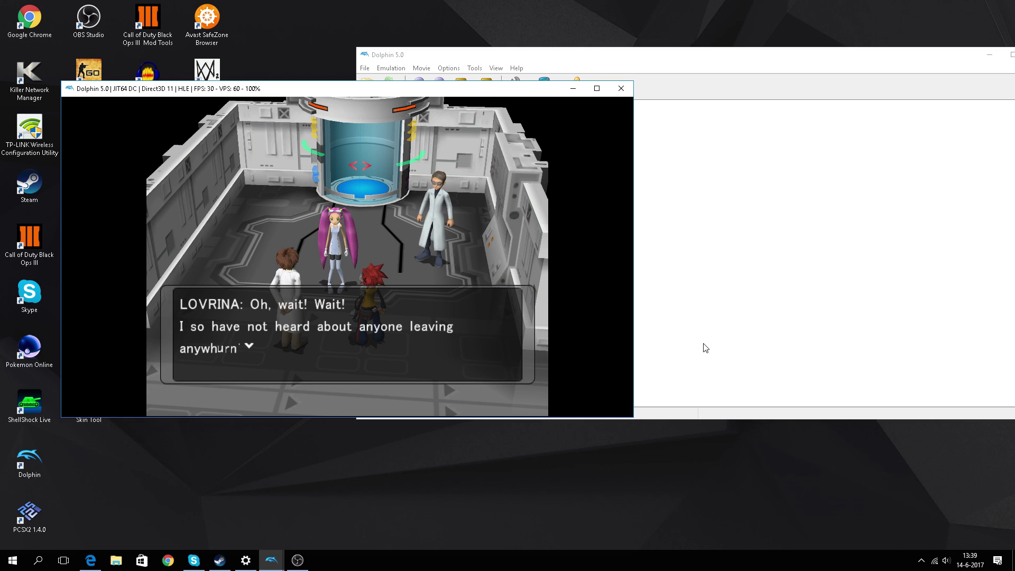
Advance the dialogue to Lovrina saying Prof. Krane will be very busy.
{"action": "key", "text": "x"}
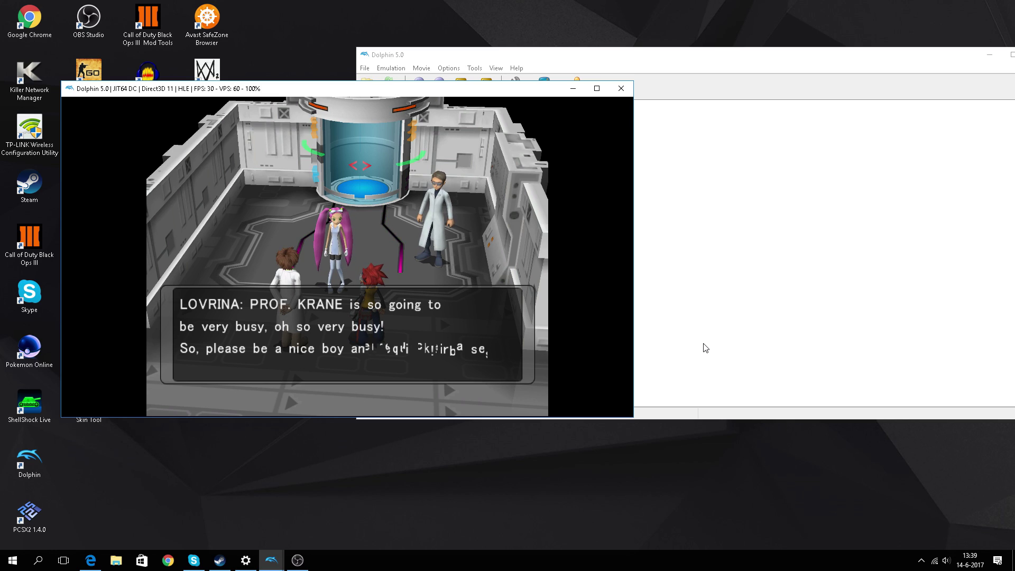
Put the Hacks tab's Texture Cache Accuracy slider at mid-position, then return to the game.
{"action": "left_click", "coordinate": [706, 348]}
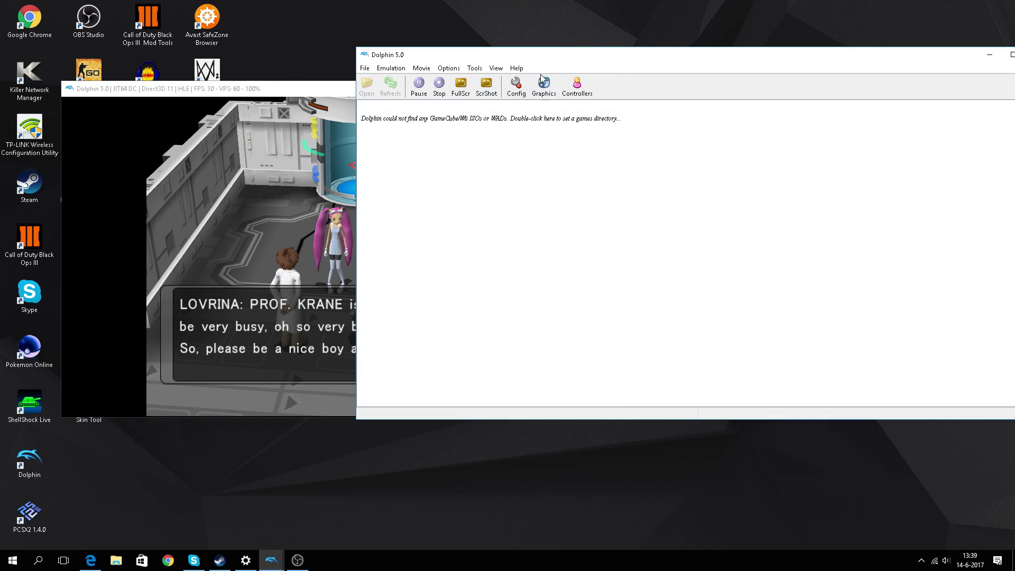
{"action": "left_click", "coordinate": [544, 87]}
{"action": "left_click", "coordinate": [692, 101]}
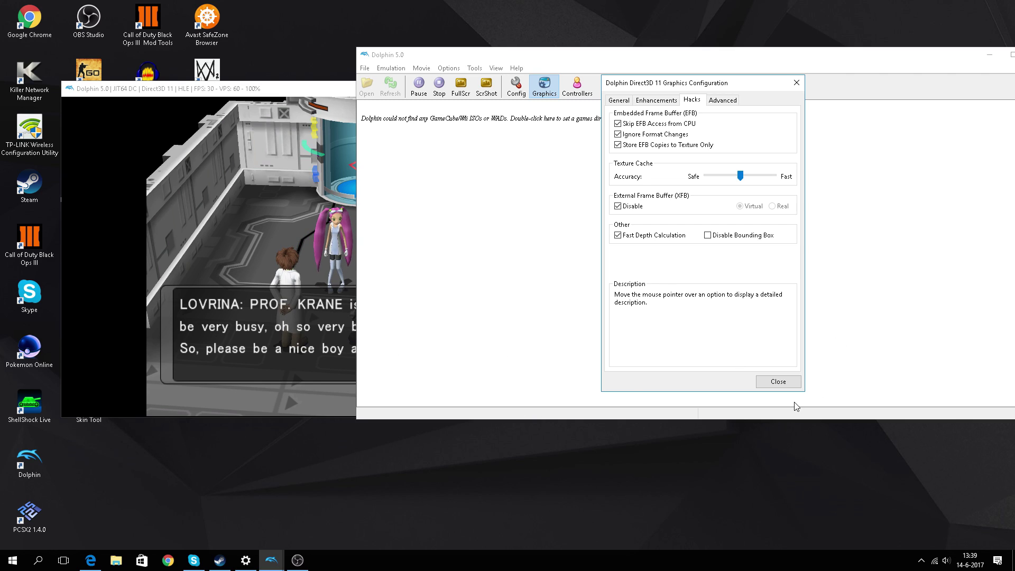
{"action": "left_click", "coordinate": [778, 381]}
{"action": "left_click", "coordinate": [261, 254]}
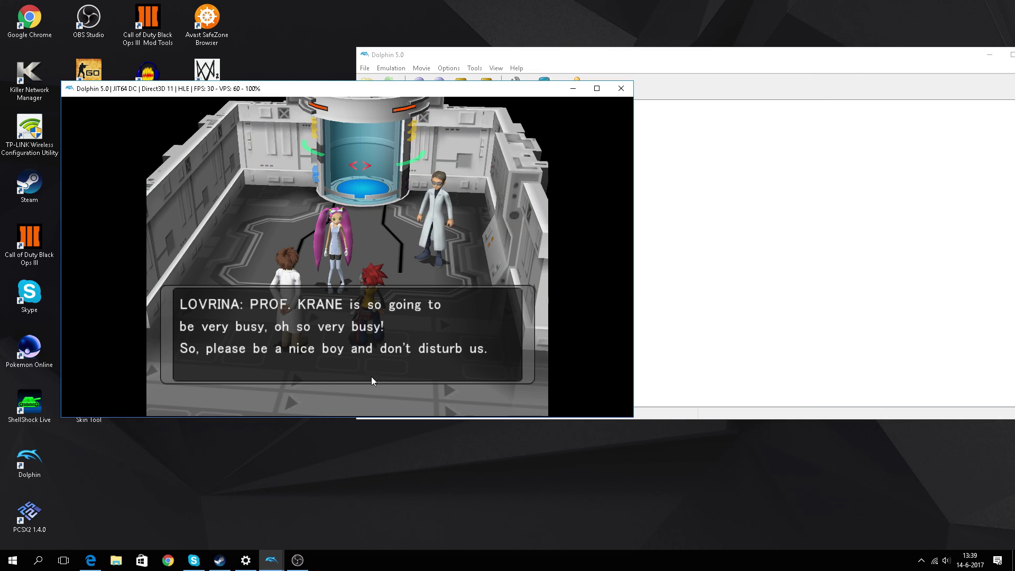